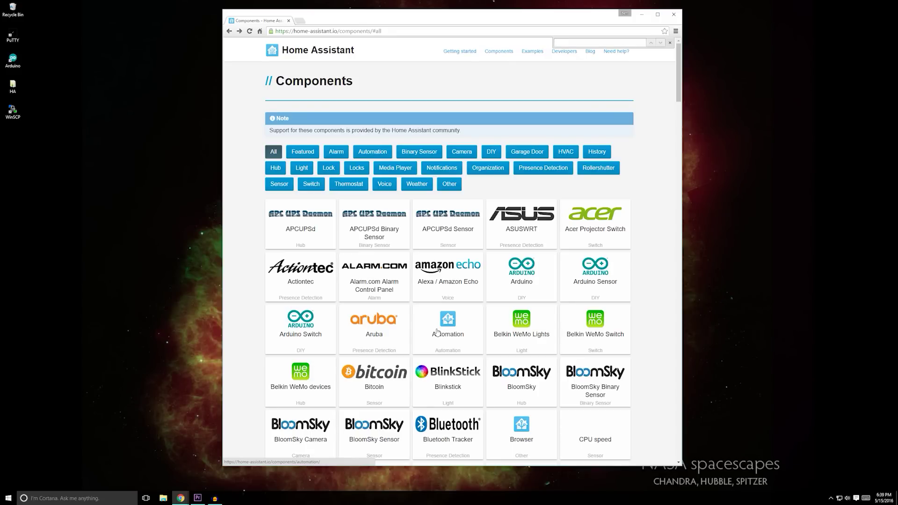
scroll(437, 332, "down", 1)
scroll(437, 332, "down", 2)
scroll(439, 330, "down", 2)
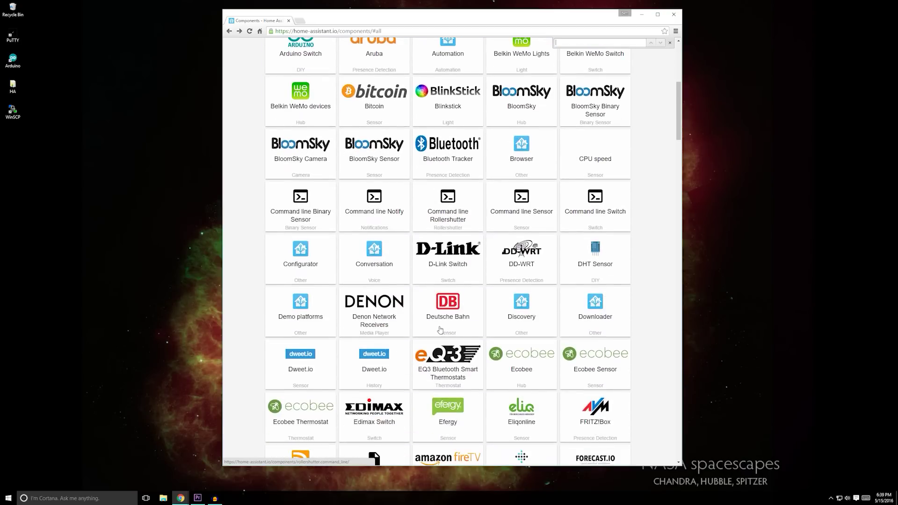
scroll(441, 329, "down", 2)
scroll(444, 354, "up", 7)
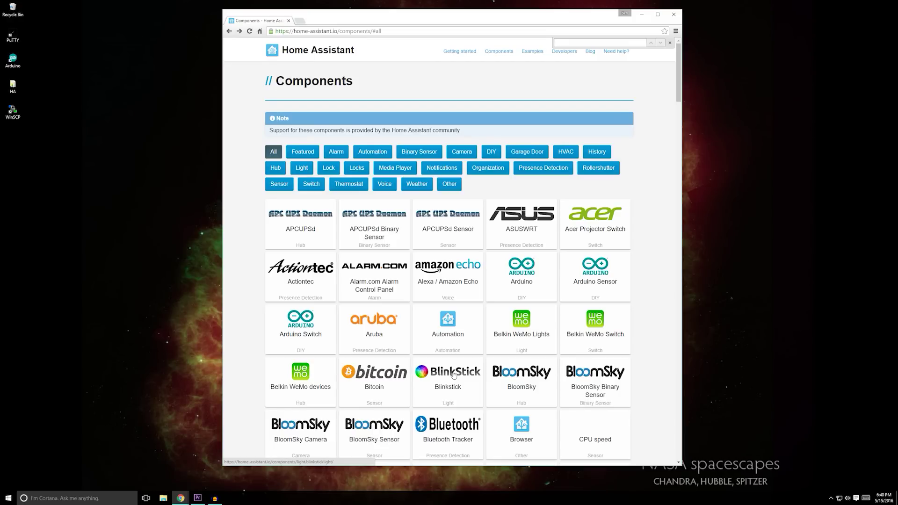
scroll(453, 375, "down", 1)
scroll(453, 375, "down", 4)
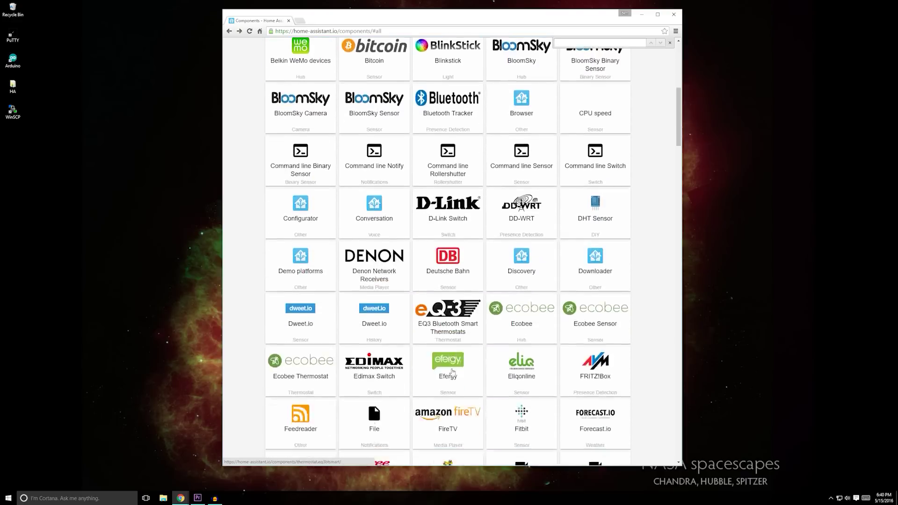
scroll(453, 375, "down", 3)
scroll(585, 58, "up", 8)
type("rf")
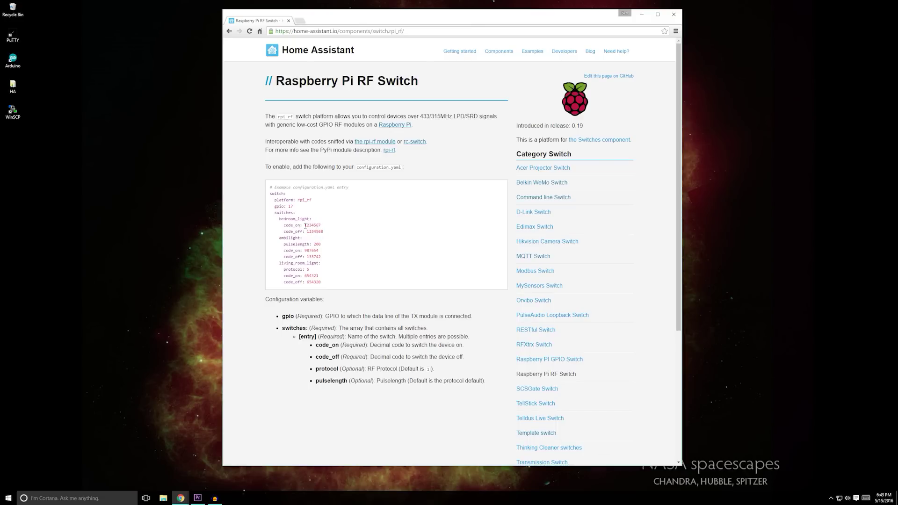
- Review the example code_on/code_off values, then open the rpi-rf PyPI page
left_click_drag(305, 225, 329, 233)
left_click(325, 233)
left_click_drag(305, 241, 359, 196)
left_click(379, 281)
scroll(382, 279, "down", 3)
scroll(386, 274, "up", 3)
scroll(484, 223, "down", 1)
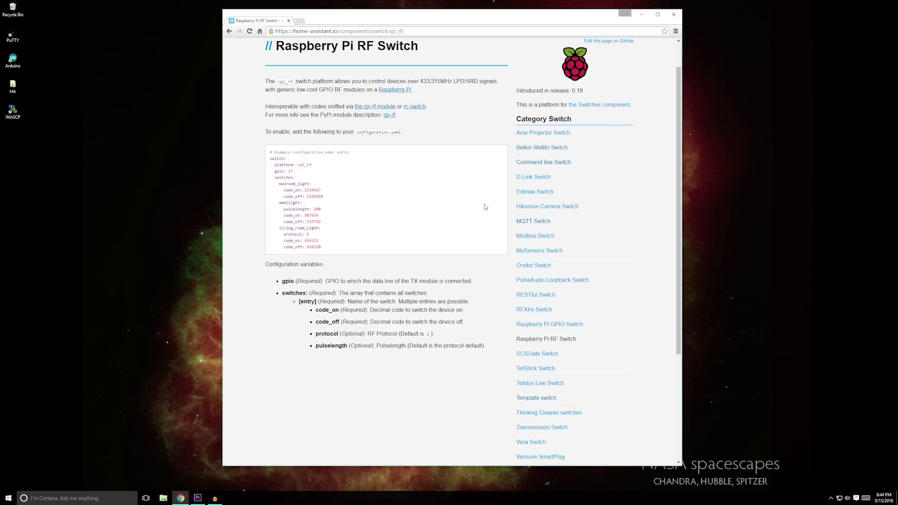
scroll(484, 210, "up", 1)
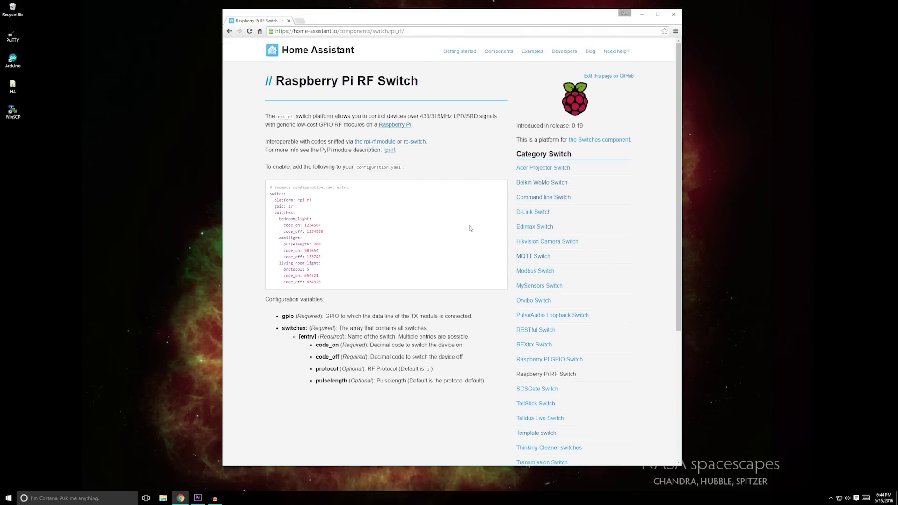
left_click(371, 143)
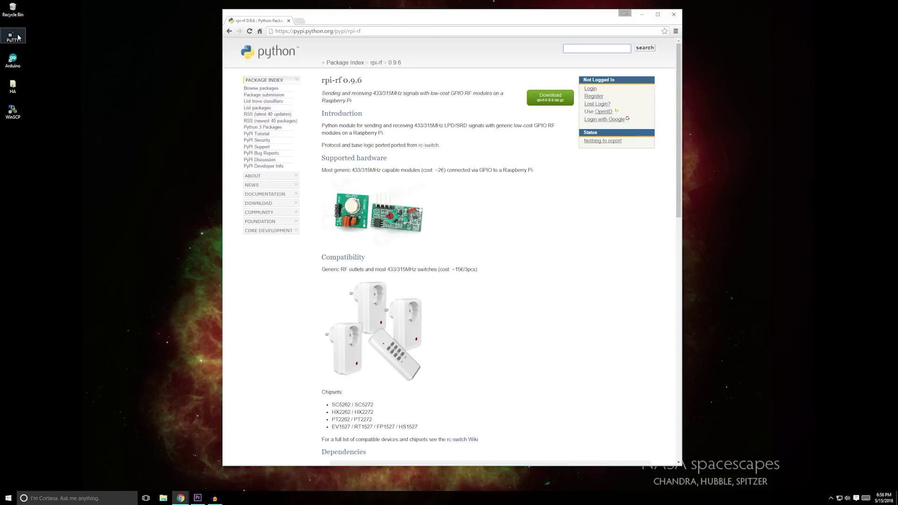
double_click(18, 37)
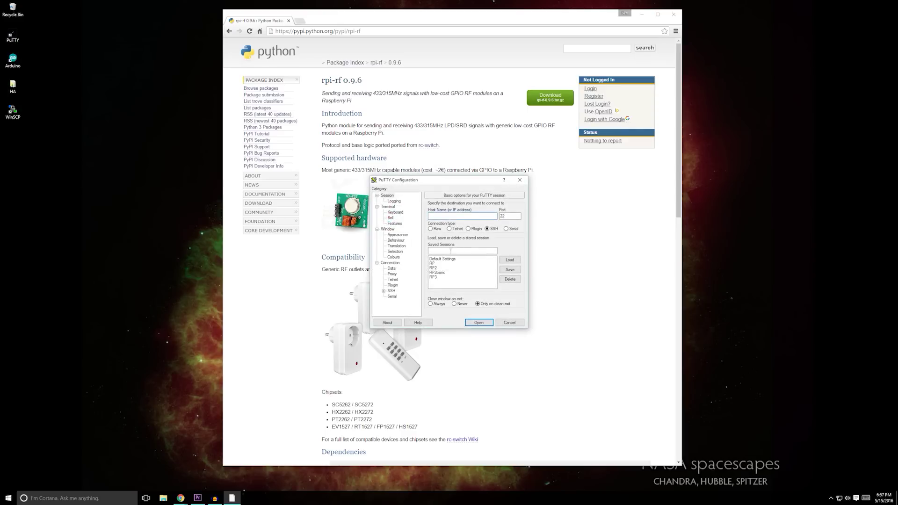
- Connect to the Raspberry Pi with the saved RP3 session and log in as pi
left_click(433, 277)
double_click(434, 277)
left_click_drag(128, 37, 418, 162)
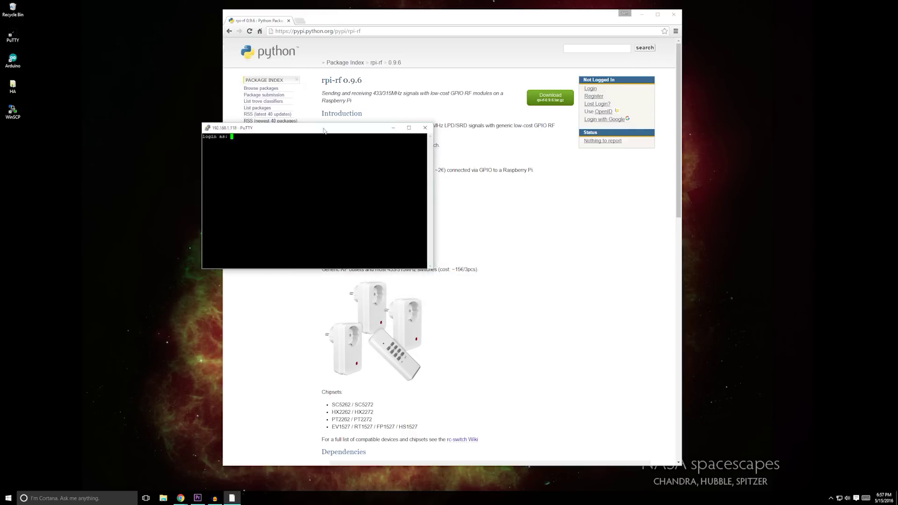
type("pi")
key("Return")
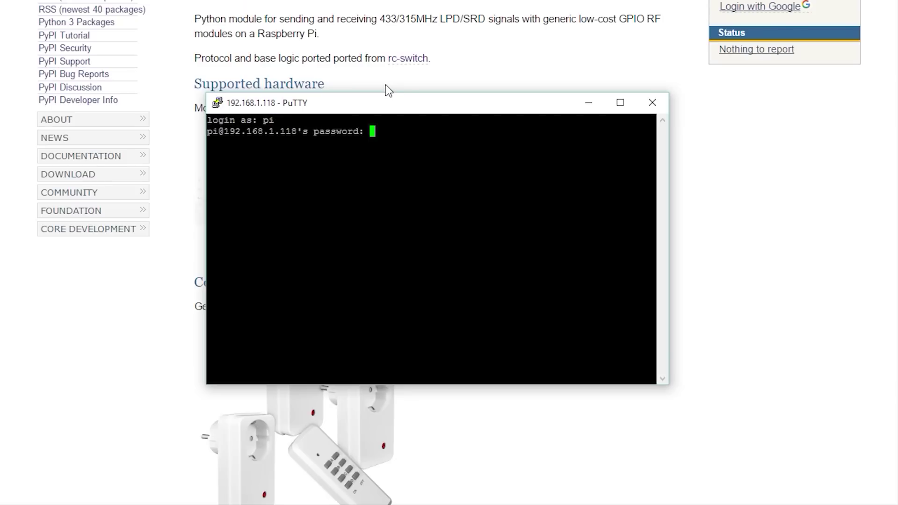
key("Return")
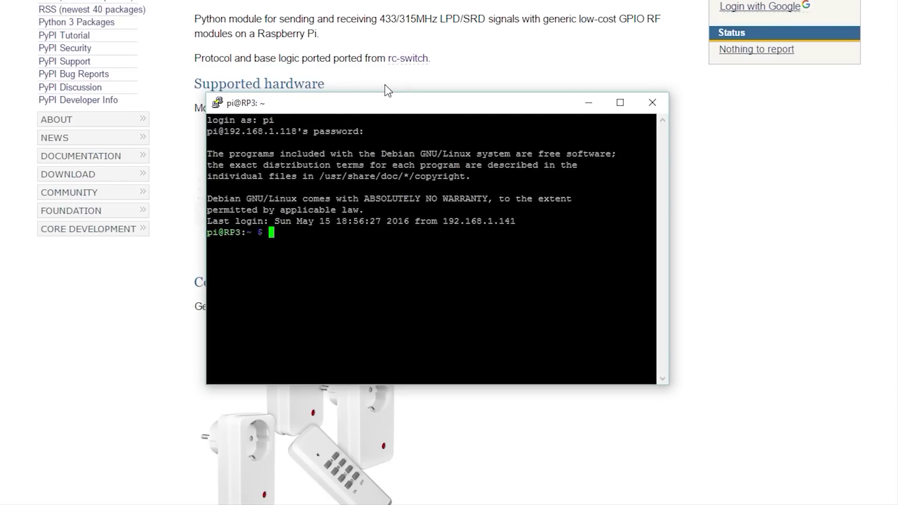
type("sudo apt")
- Run apt-get update and upgrade, then install python3-pip
key("BackSpace")
key("BackSpace")
type("pt-")
type("get update")
key("Return")
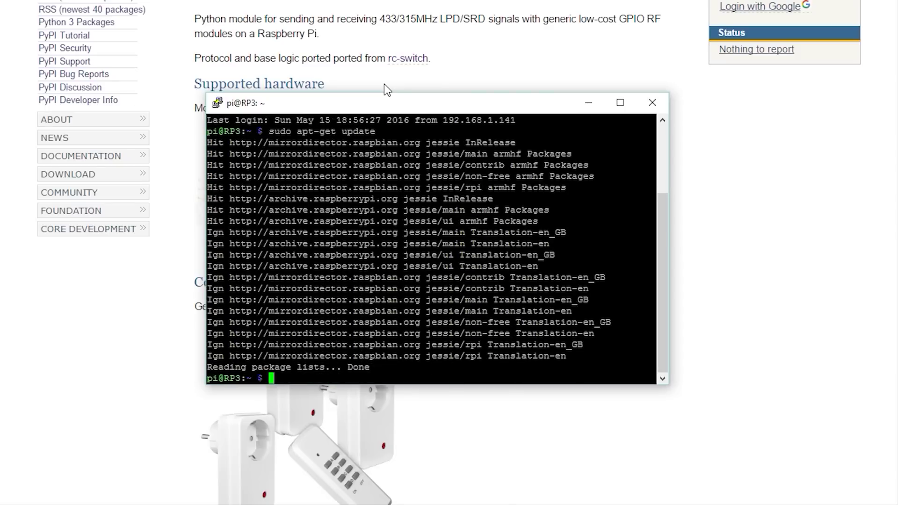
type("sudo apt-g")
type("et upgrade")
key("Return")
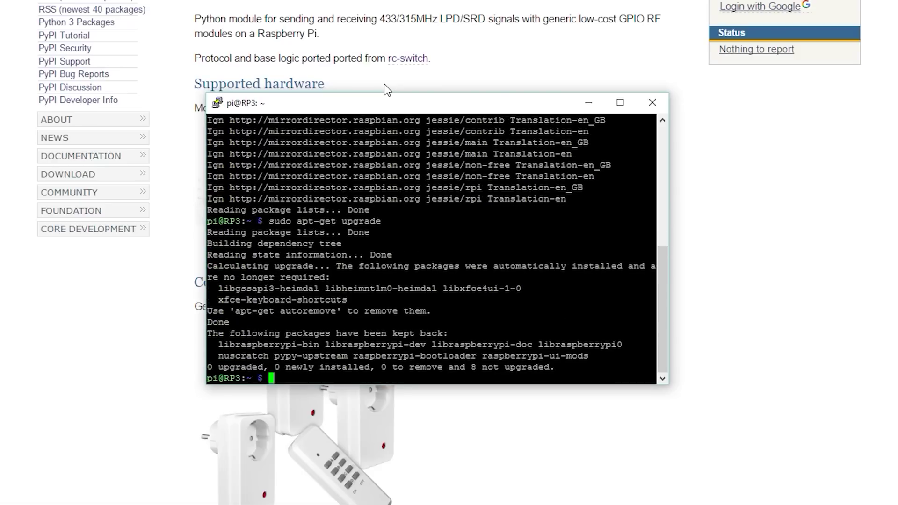
type("sudo apt")
type("-get install ")
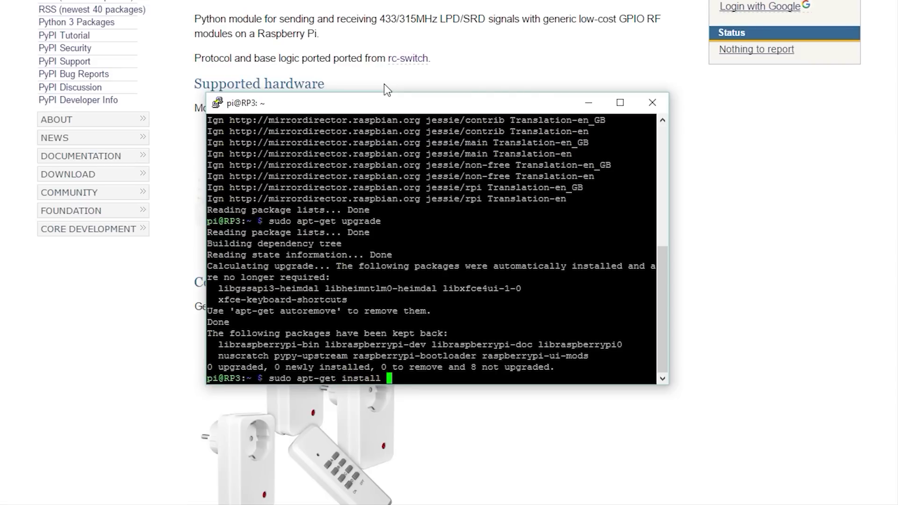
type("python3-pip")
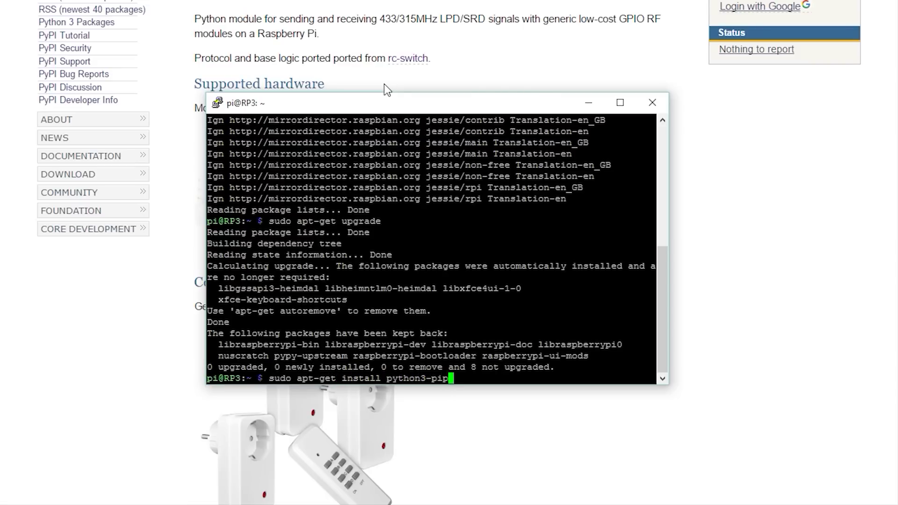
key("Return")
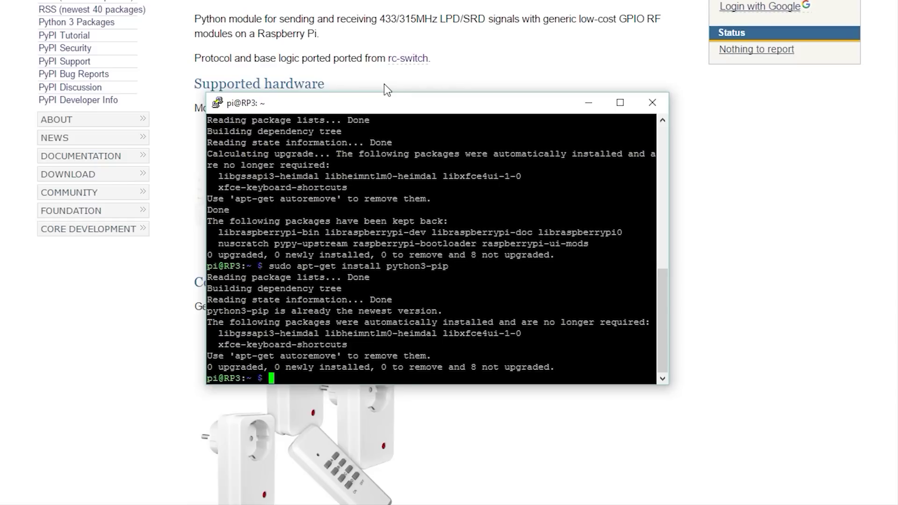
type("sudo ")
type("pip3 instal")
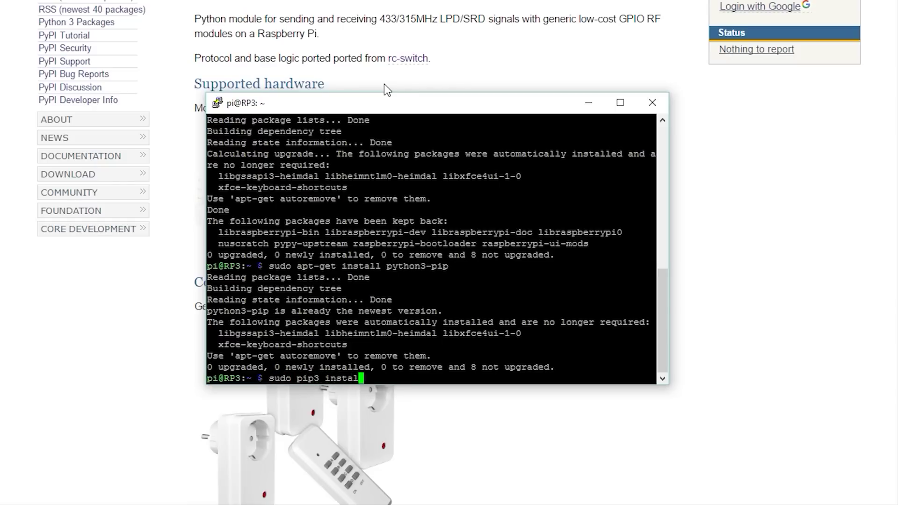
type("l rpi-rrf")
- Install rpi-rf with 'sudo pip3 install rpi-rf' and create rfrx.py in nano
key("Return")
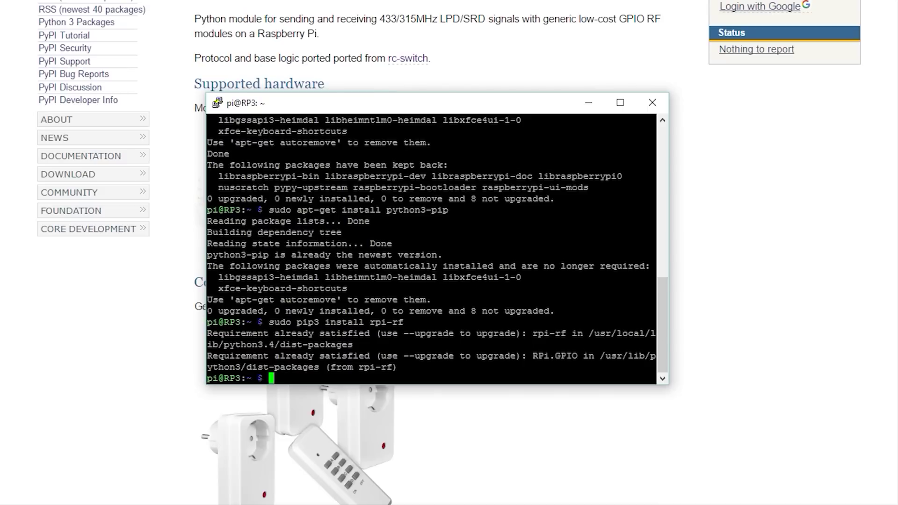
type("sudo ")
type("nano rf")
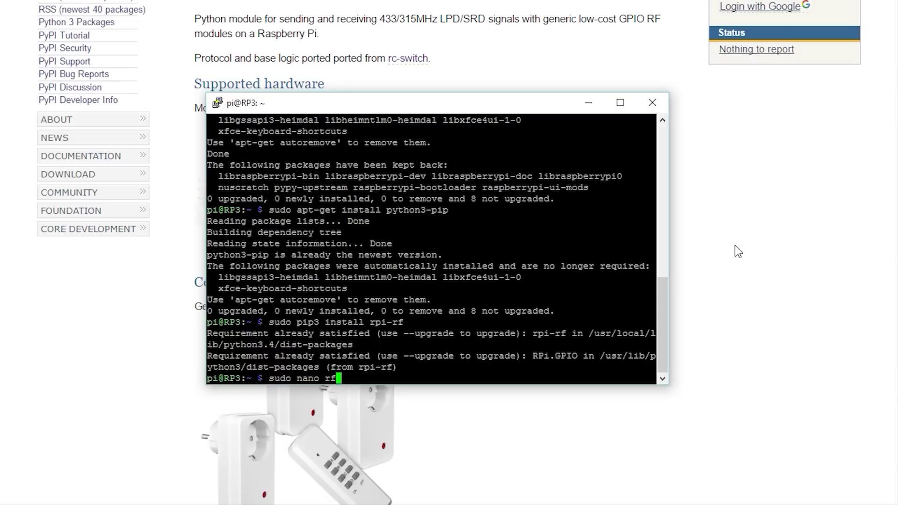
type("rx.py")
key("Return")
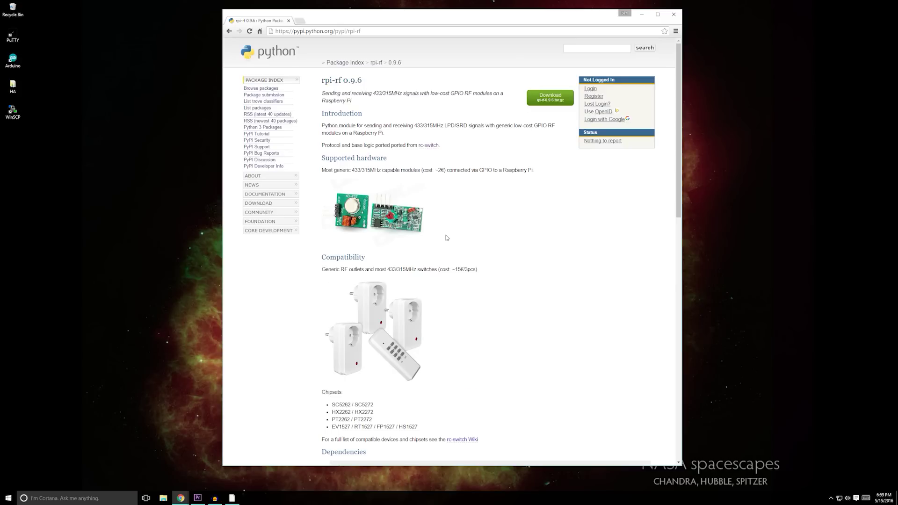
scroll(442, 239, "down", 10)
left_click(393, 206)
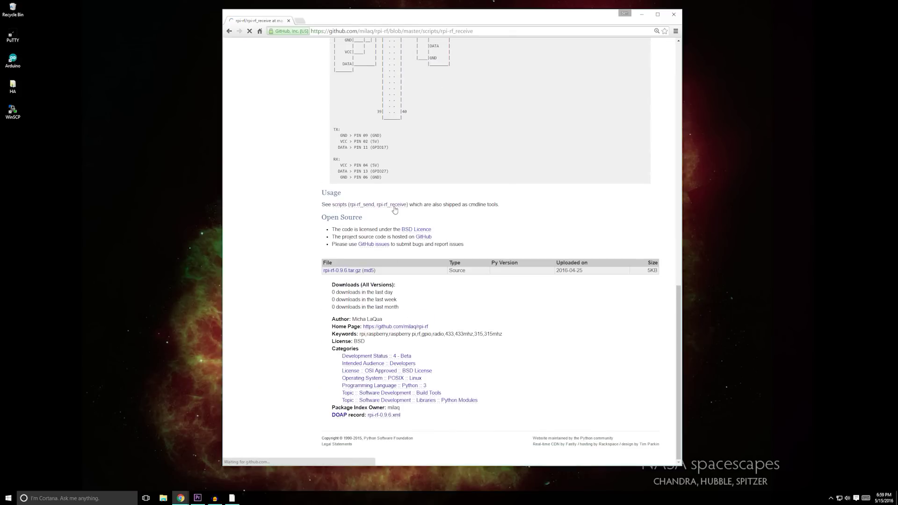
- Open the rpi-rf_receive script as raw text on GitHub
left_click(551, 175)
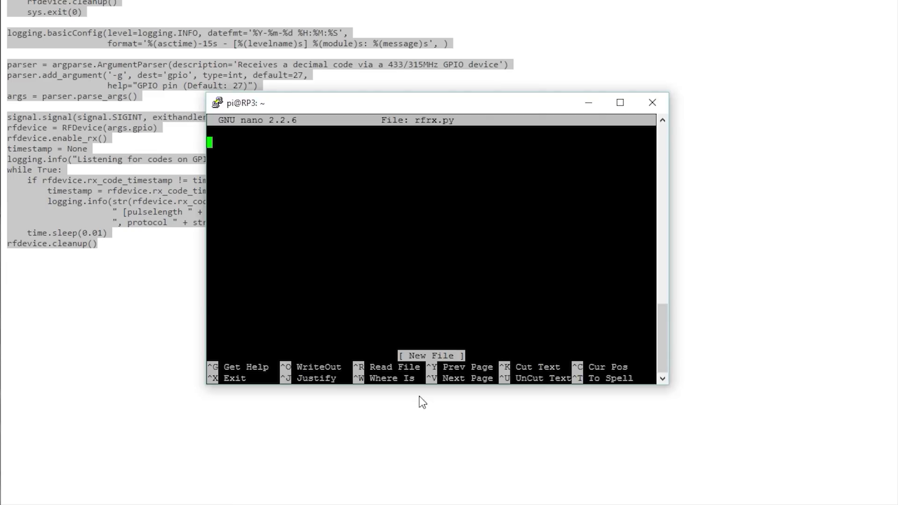
- Paste the receive script into nano and save it as rfrx.py
right_click(408, 158)
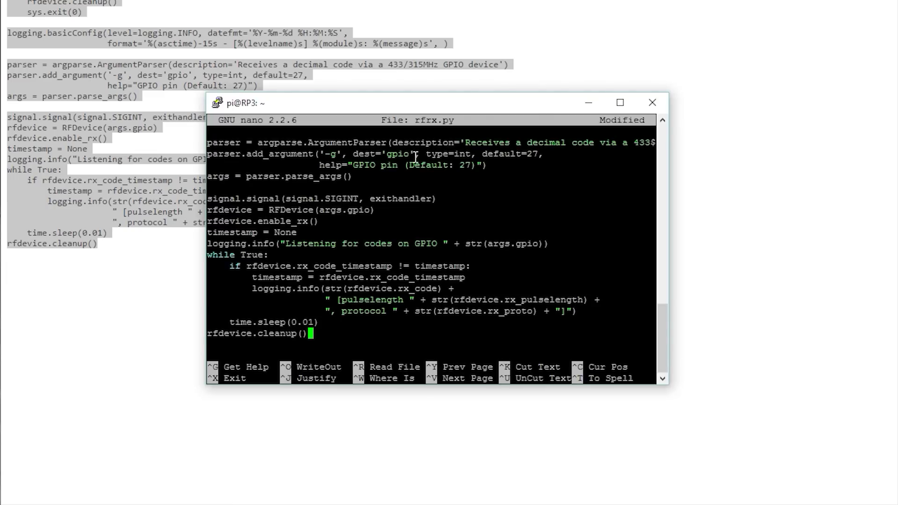
key("ctrl+x")
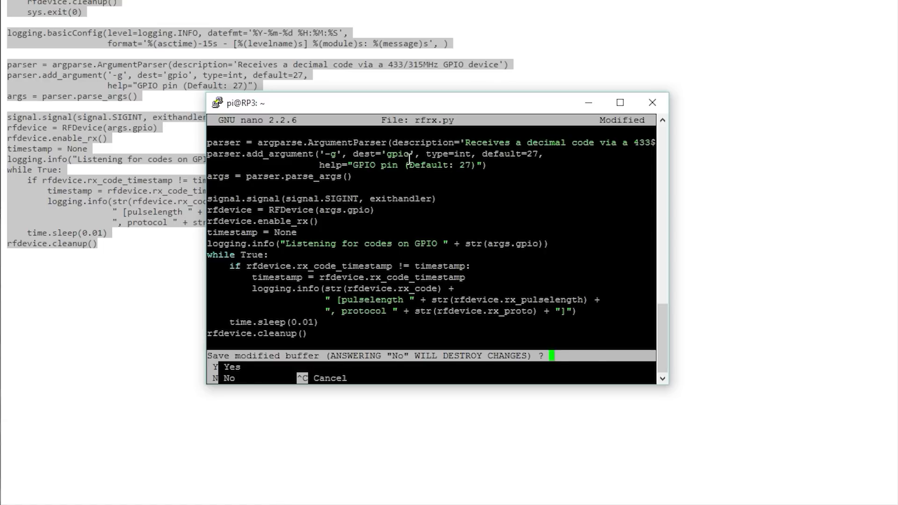
key("y")
key("Return")
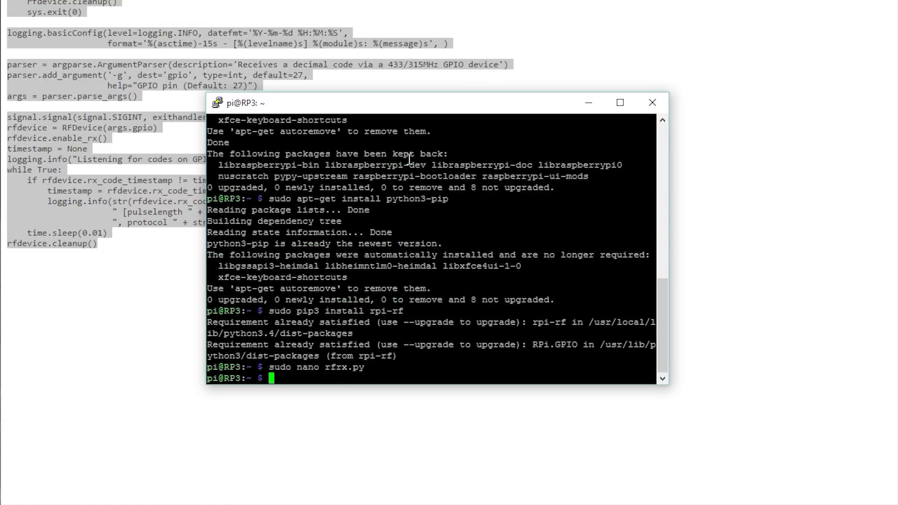
- Run 'sudo python3 rfrx.py' to log the remote's RF codes, stop it, and close PuTTY
key("ctrl+l")
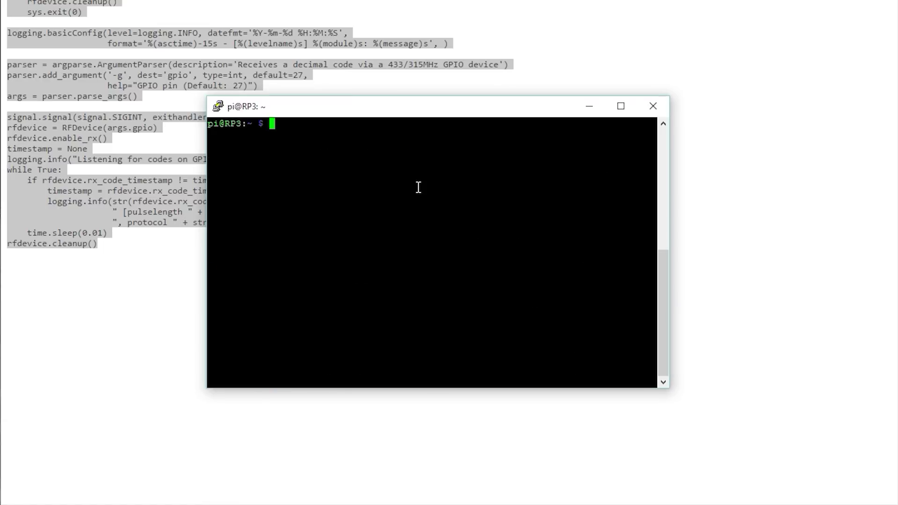
type("sudo ")
type("python3 r")
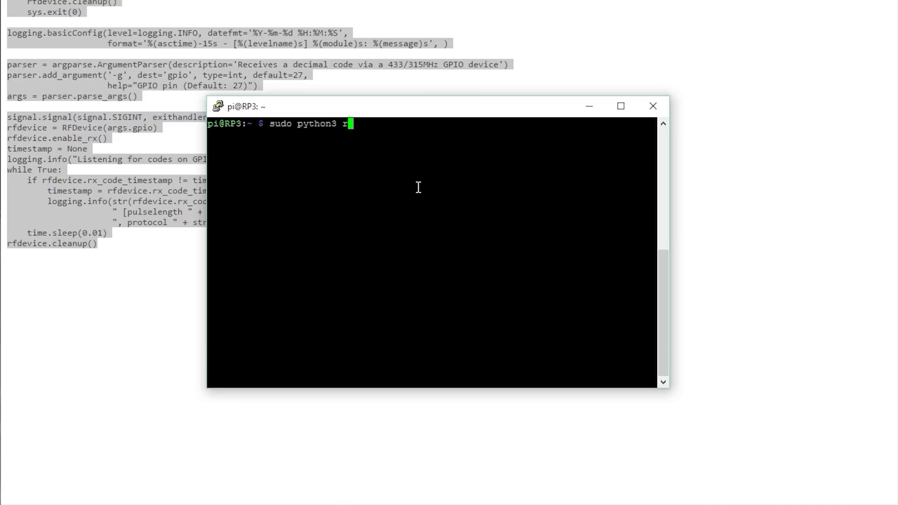
type("frx.p")
type("y")
key("Return")
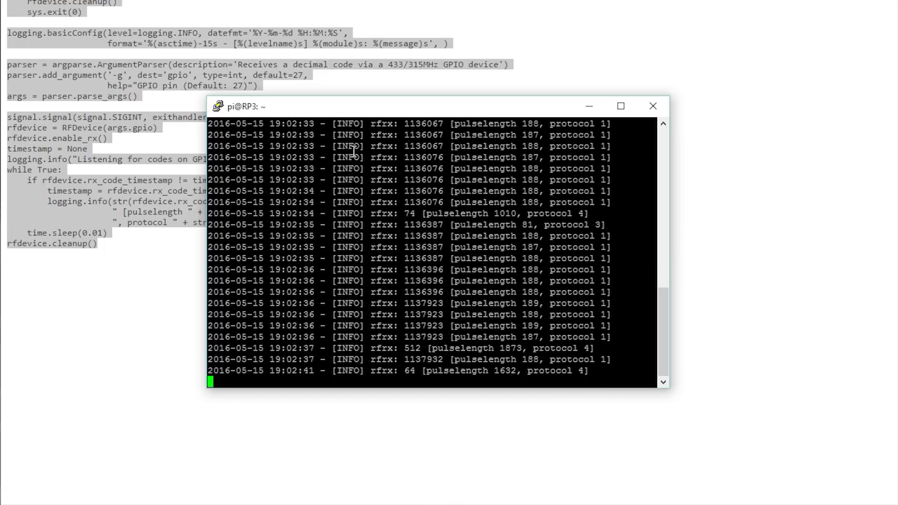
key("ctrl+c")
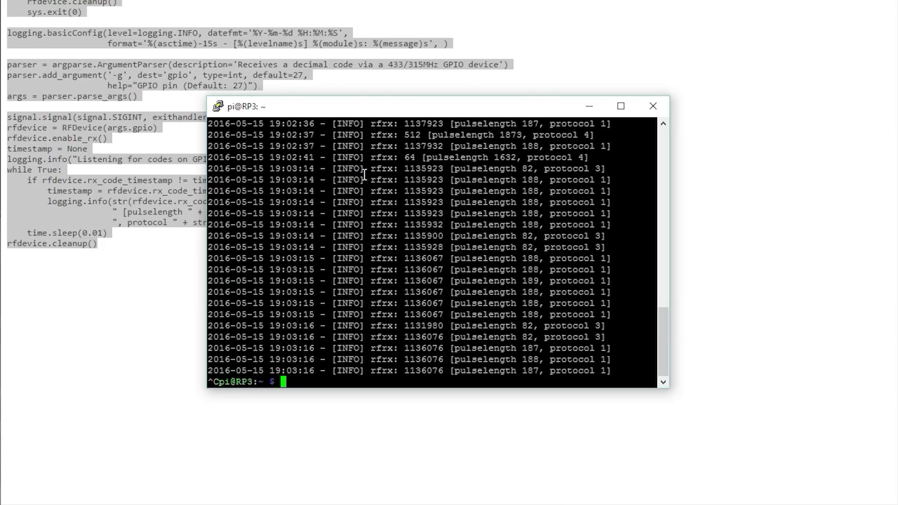
left_click(652, 107)
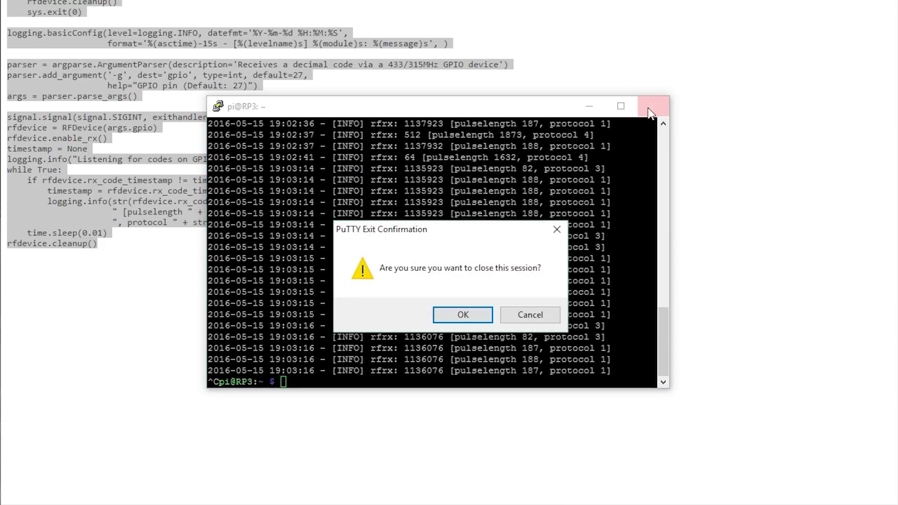
left_click(454, 315)
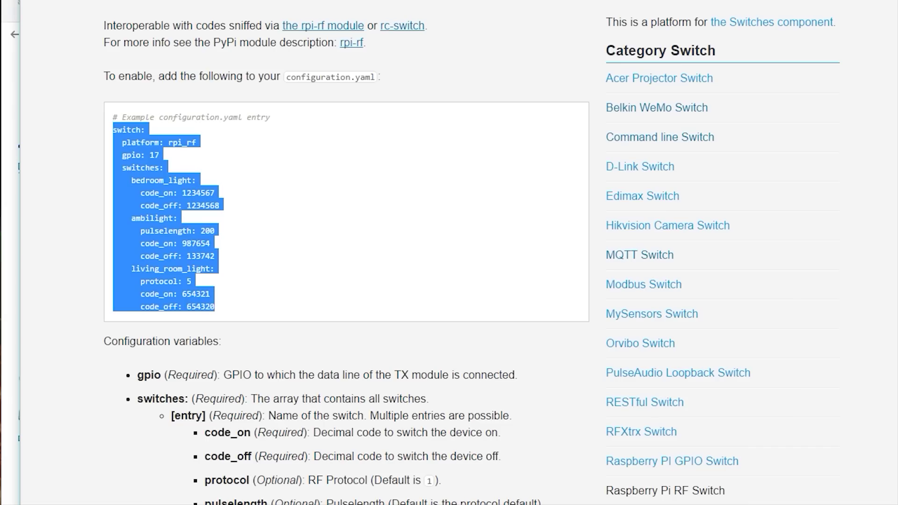
- Append the example rpi_rf switch block (bedroom_light, ambilight, living_room_light) to configuration.yaml
key("alt+Tab")
key("Return")
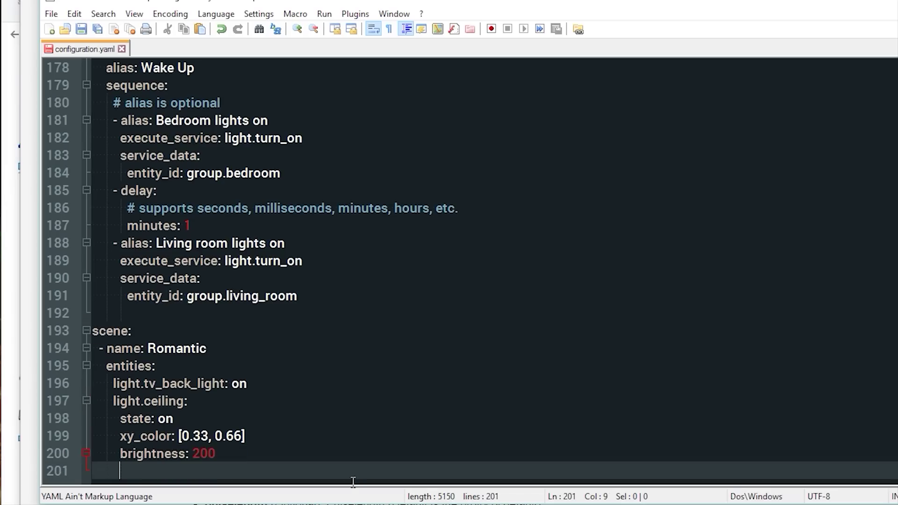
key("Return")
key("BackSpace")
key("ctrl+v")
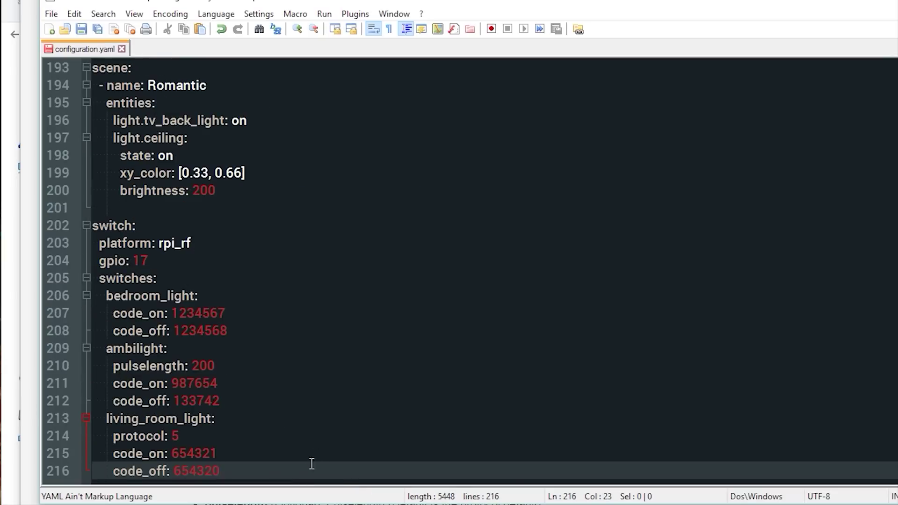
key("alt+Tab")
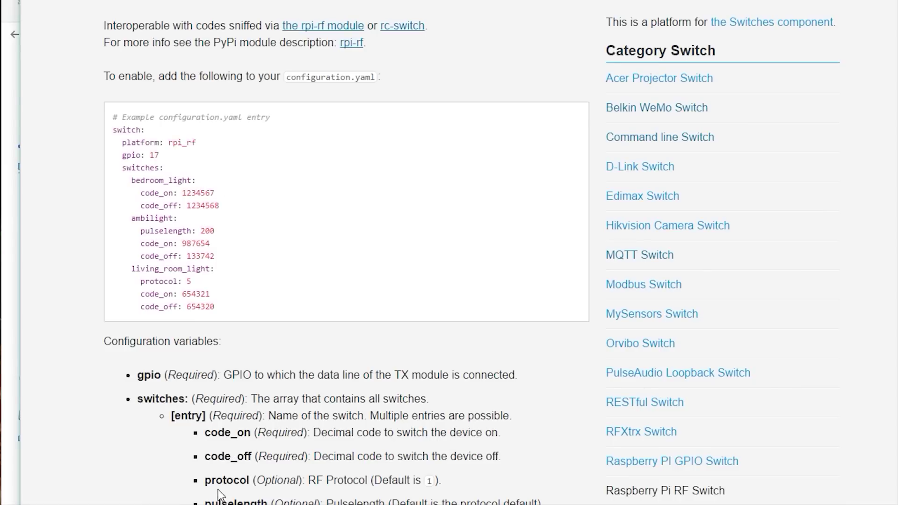
key("alt+Tab")
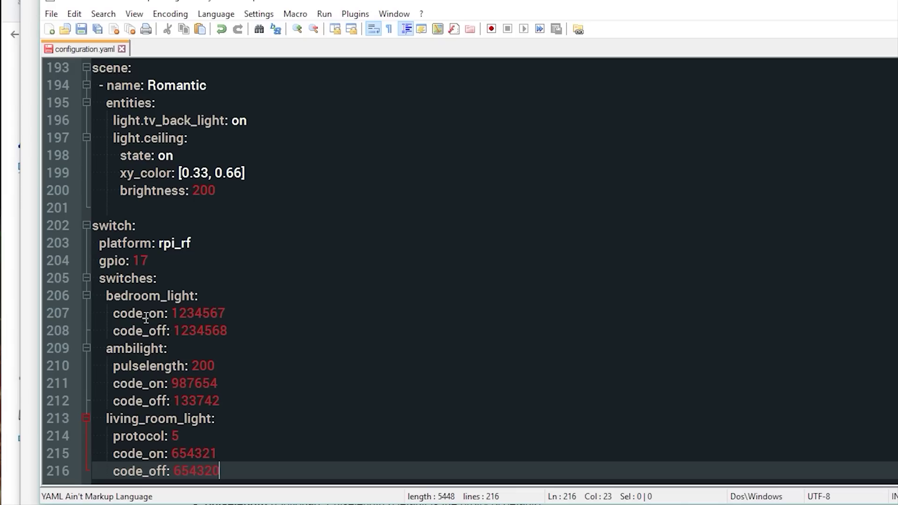
- Add protocol 1 and pulselength 186 to bedroom_light, then paste its copy over the other examples
left_click(213, 298)
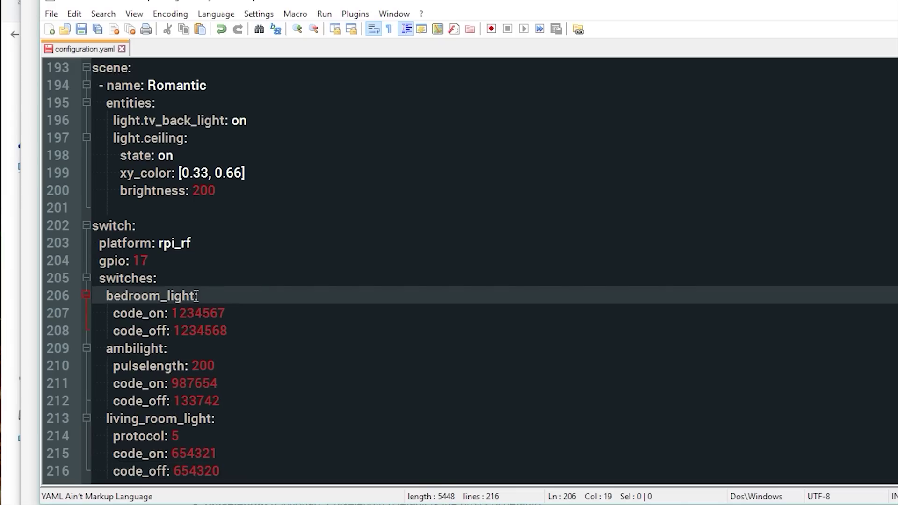
key("Return")
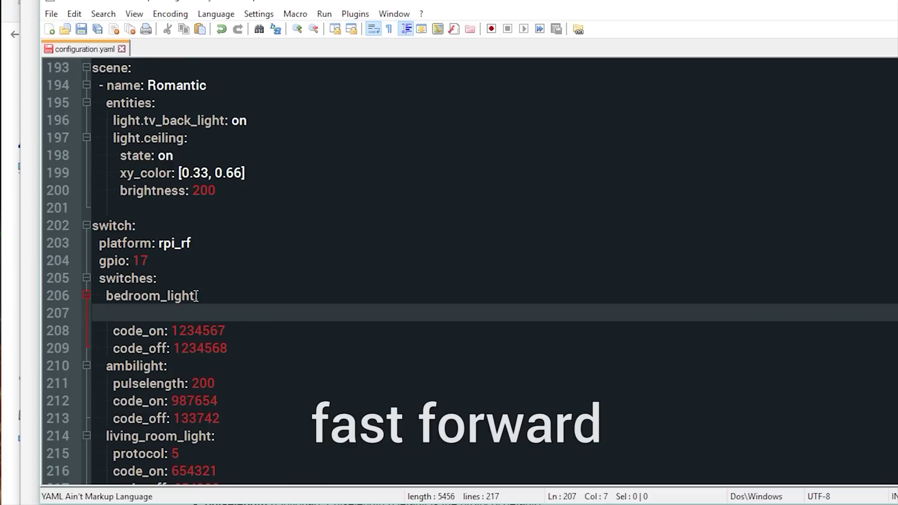
type("protocol:")
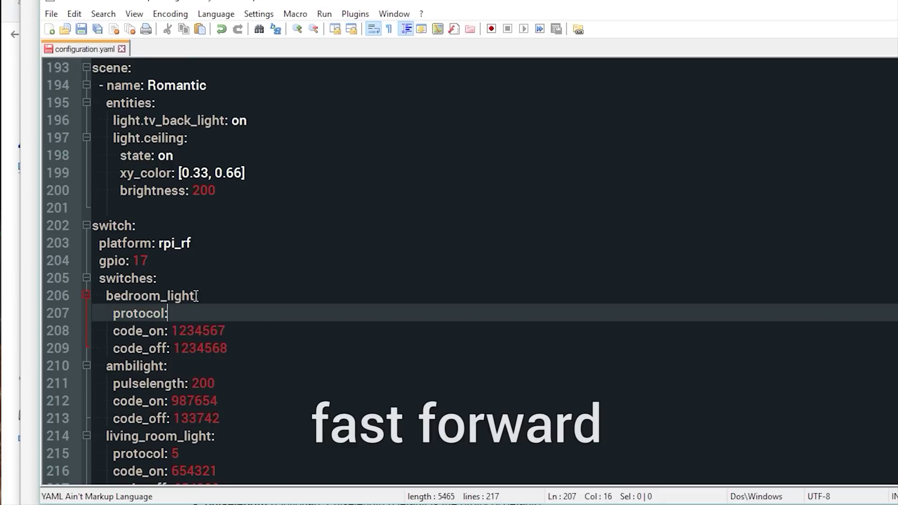
type(" 1-255")
key("BackSpace")
key("BackSpace")
key("BackSpace")
key("Return")
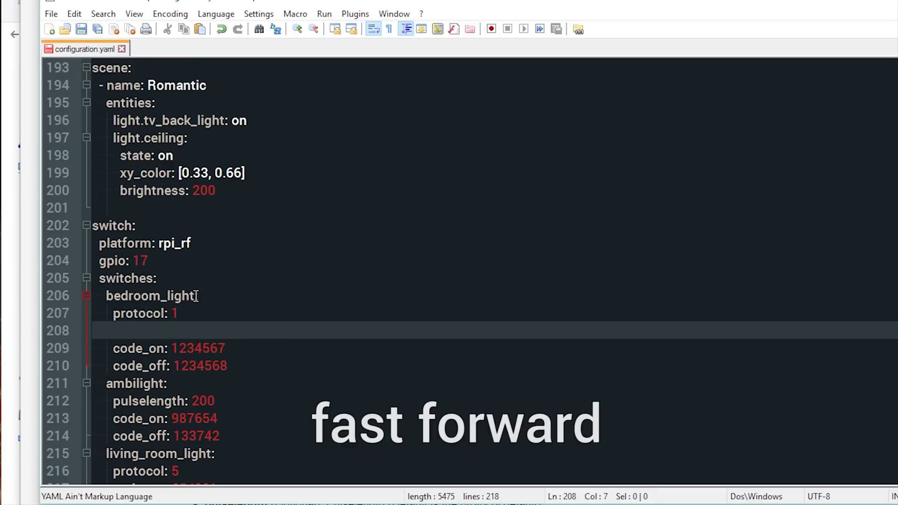
type("pulselength: 1")
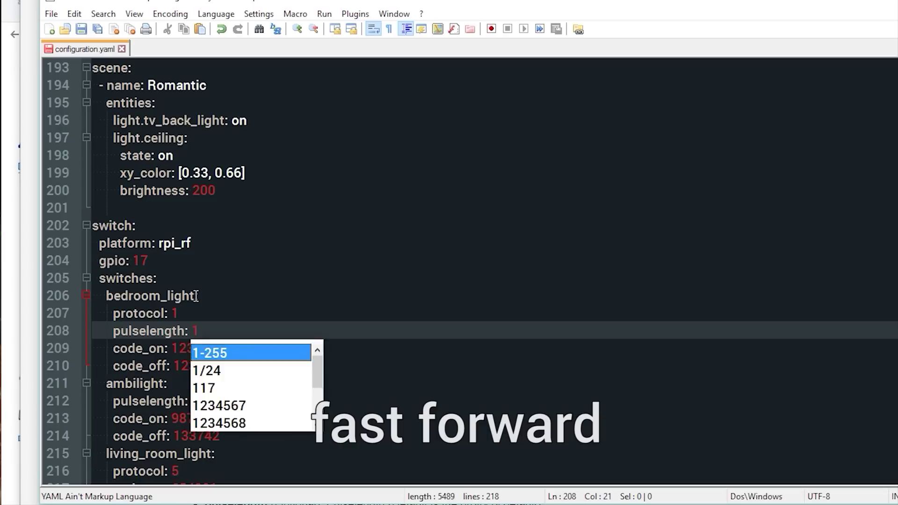
type("86")
scroll(231, 401, "down", 1)
mouse_move(92, 348)
left_mouse_down()
mouse_move(285, 466)
mouse_move(284, 487)
left_mouse_up()
key("ctrl+v")
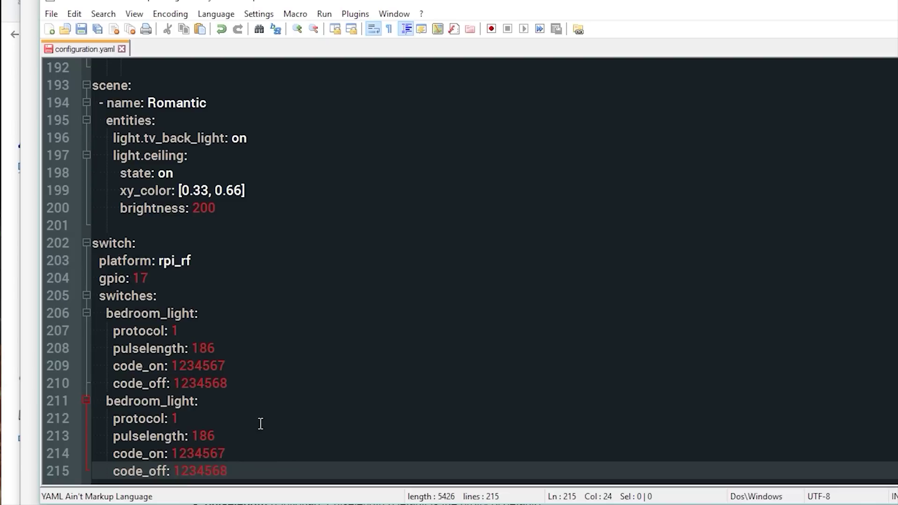
- Paste a third switch block and rename the copies to kitchen and bathroom
key("Return")
key("BackSpace")
key("BackSpace")
key("ctrl+v")
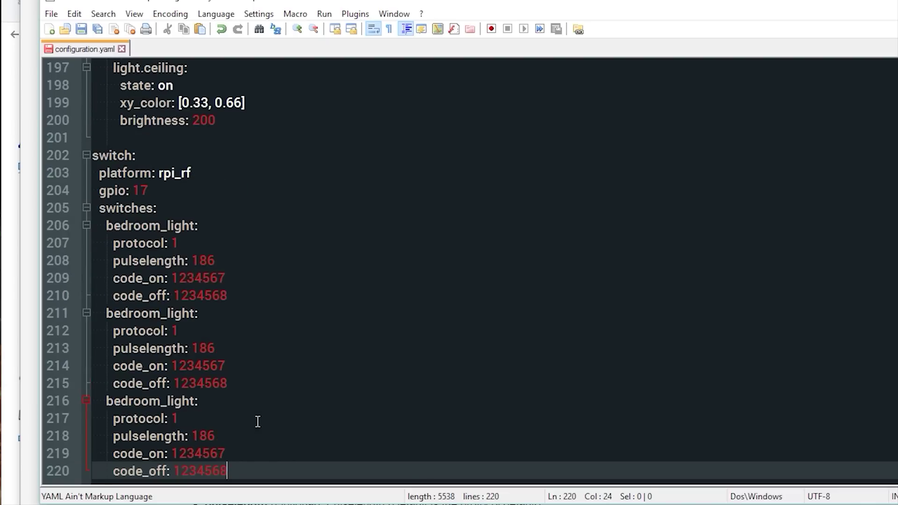
double_click(157, 313)
type("kit:")
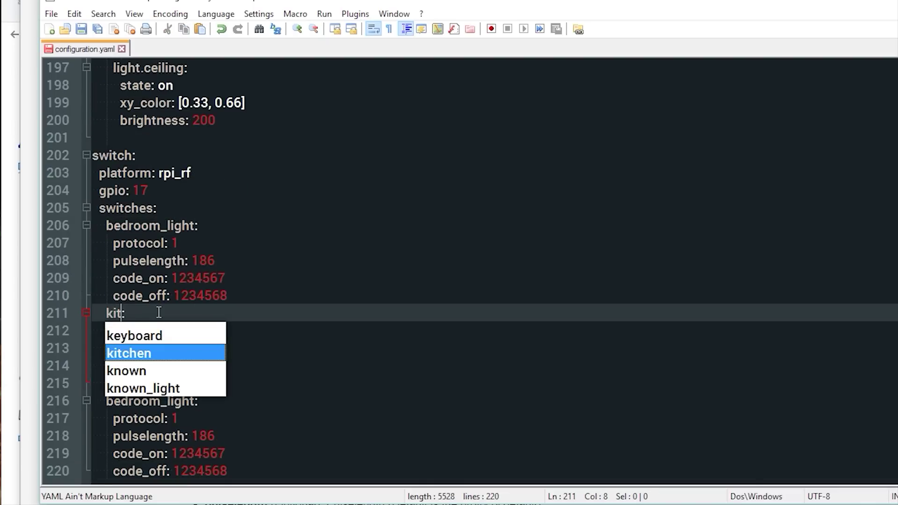
type("chen")
double_click(144, 402)
type("bathroom")
- Change bedroom_light's code_on to 1345326 and code_off to 1234532
double_click(198, 278)
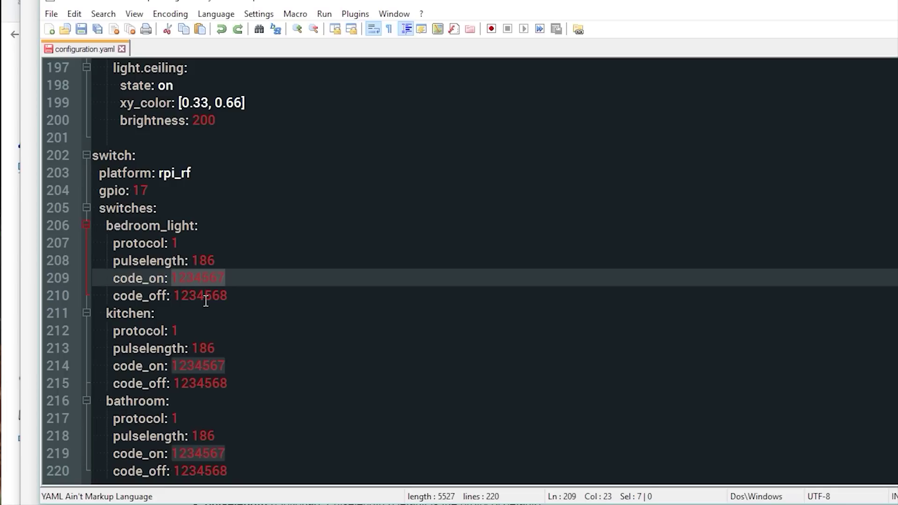
type("1345326")
left_click(205, 300)
double_click(205, 300)
type("123")
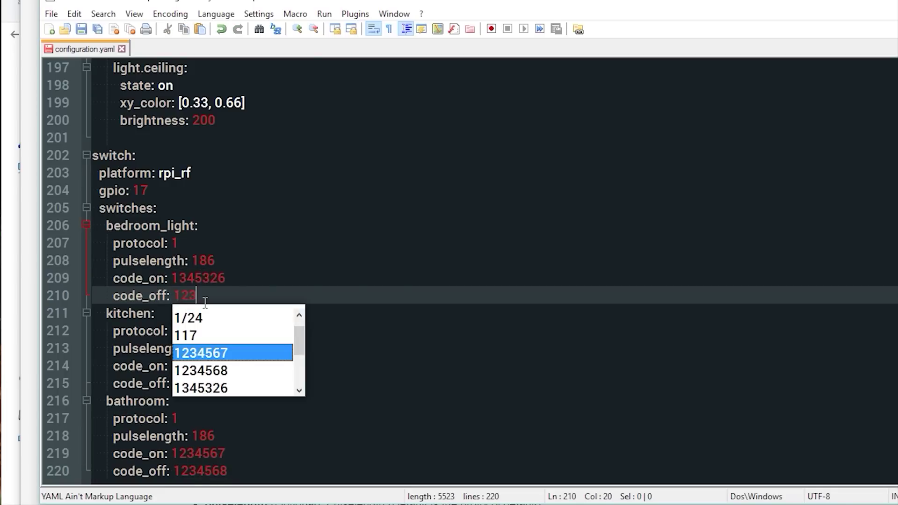
type("4532")
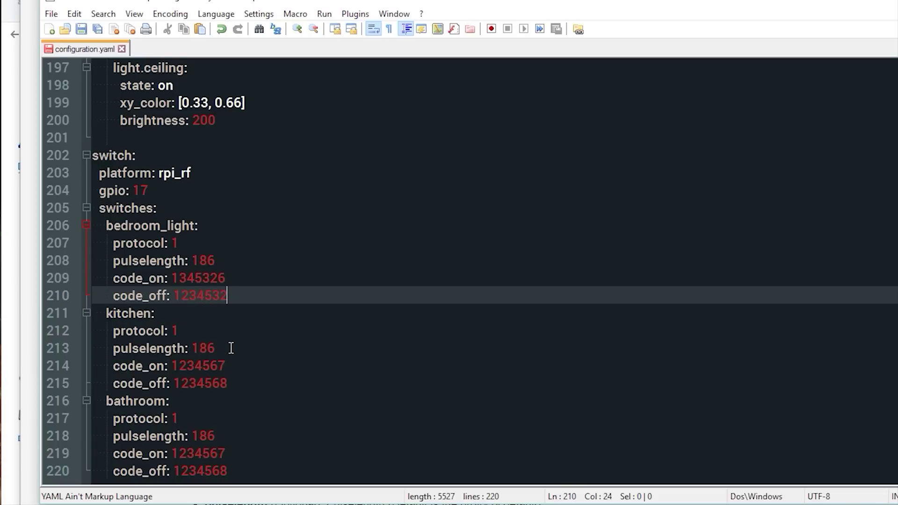